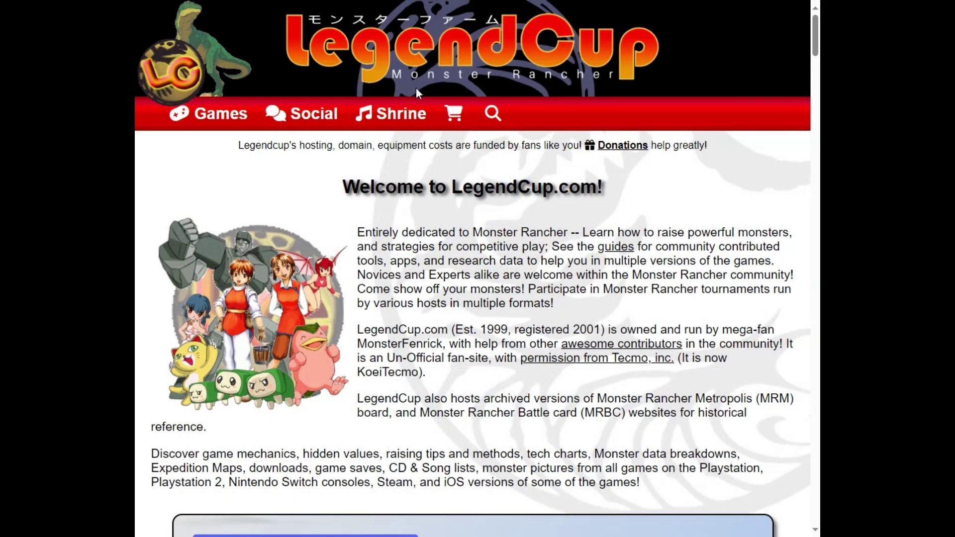
Show the Shrine dropdown menu in the LegendCup top navigation bar.
mouse_move(393, 114)
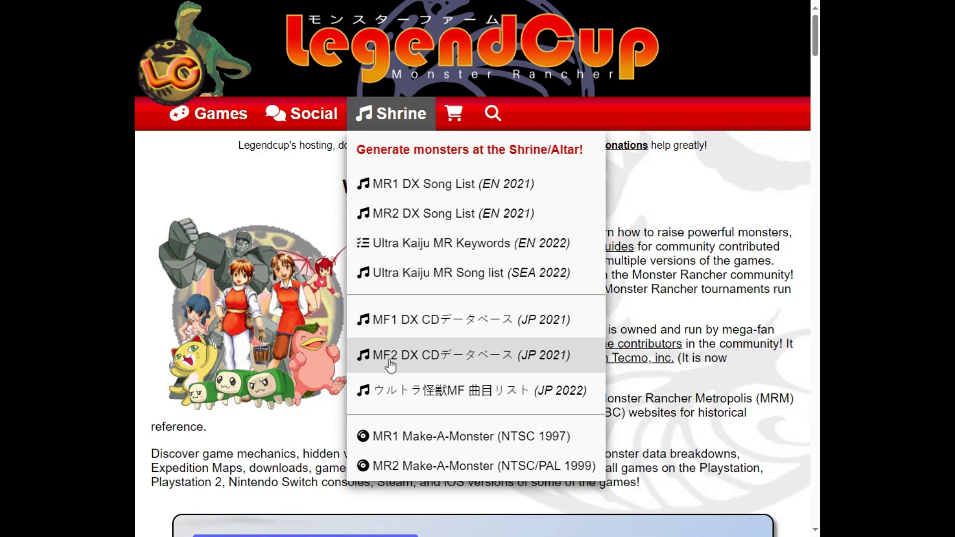
Open the MR2 Make-A-Monster page and keep NTSC as the game version.
left_click(396, 467)
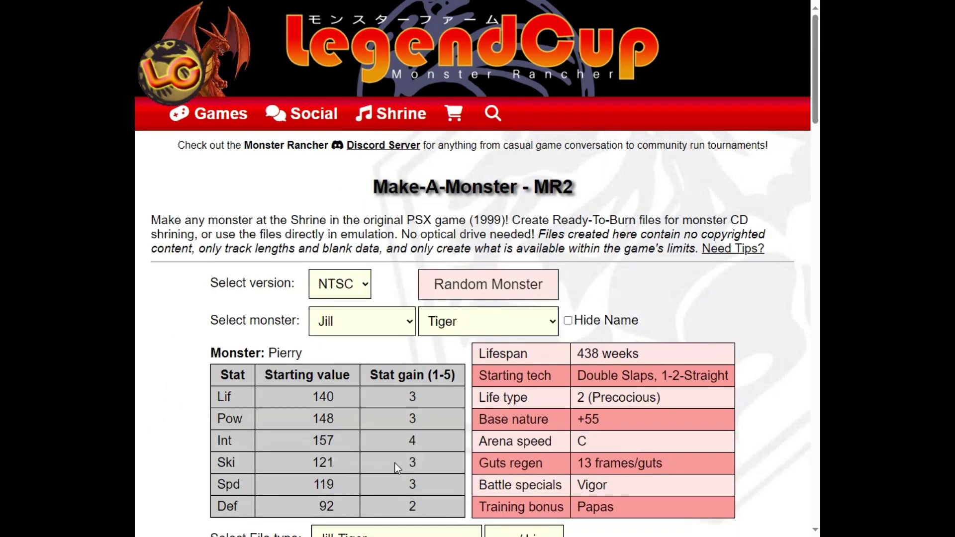
left_click(365, 286)
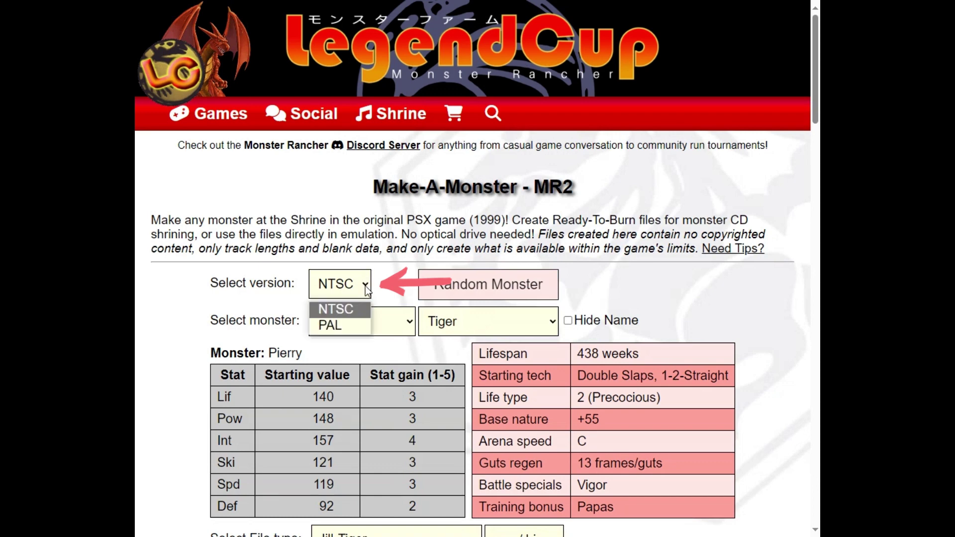
left_click(357, 311)
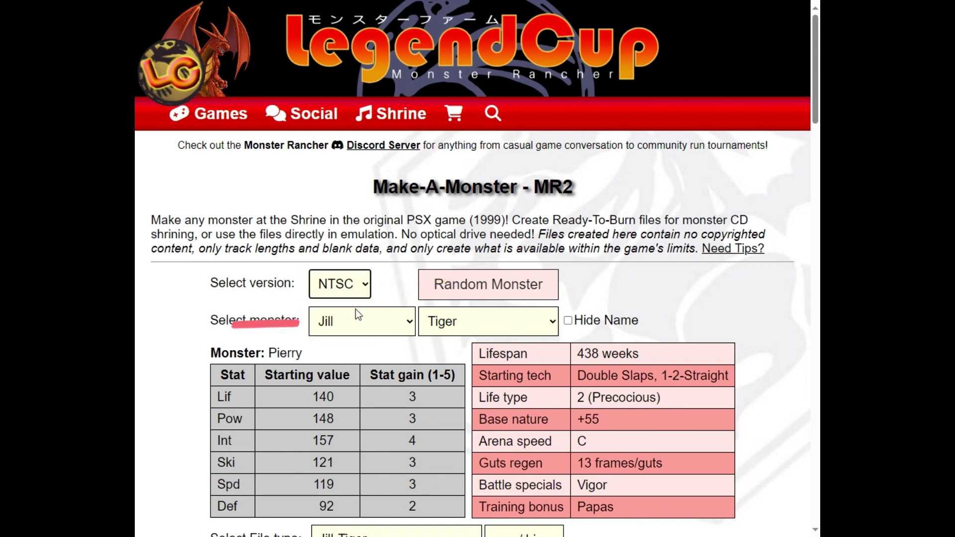
Pick Durahan as main breed and Metalner as sub breed, yielding Metal Glory.
left_click(411, 324)
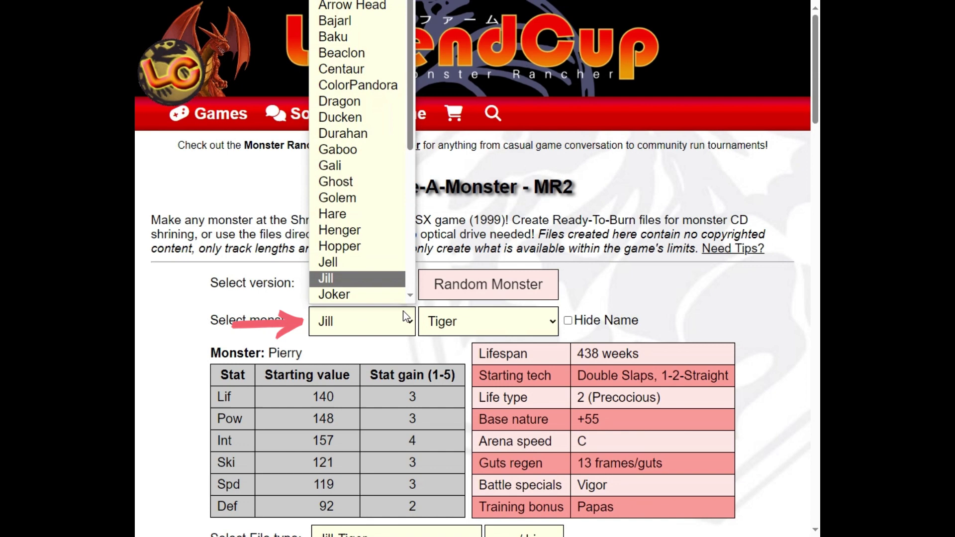
left_click(352, 140)
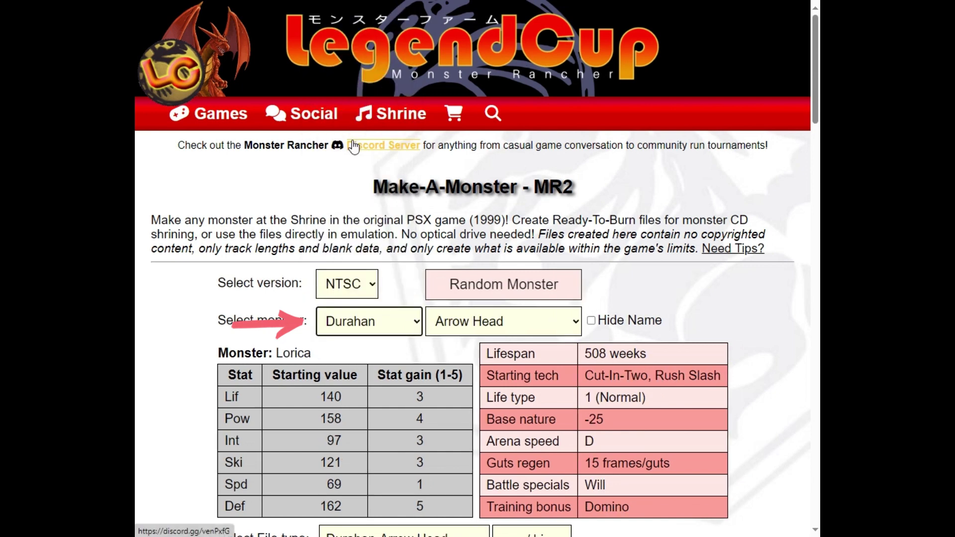
left_click(459, 324)
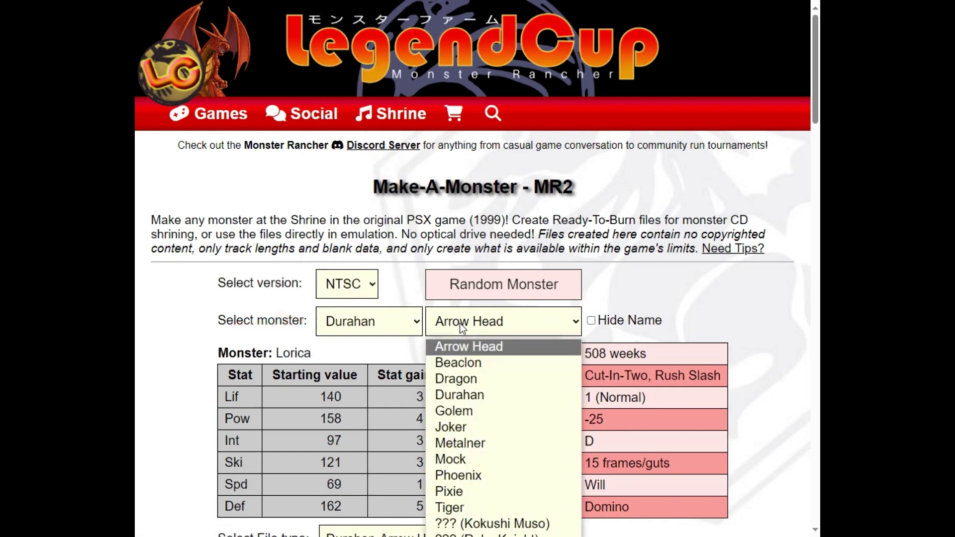
left_click(482, 444)
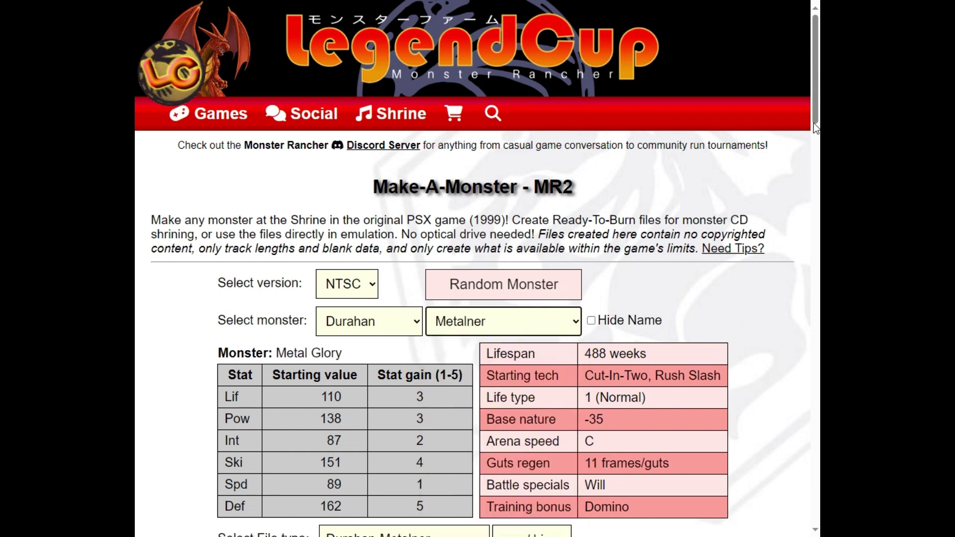
left_click_drag(815, 120, 818, 218)
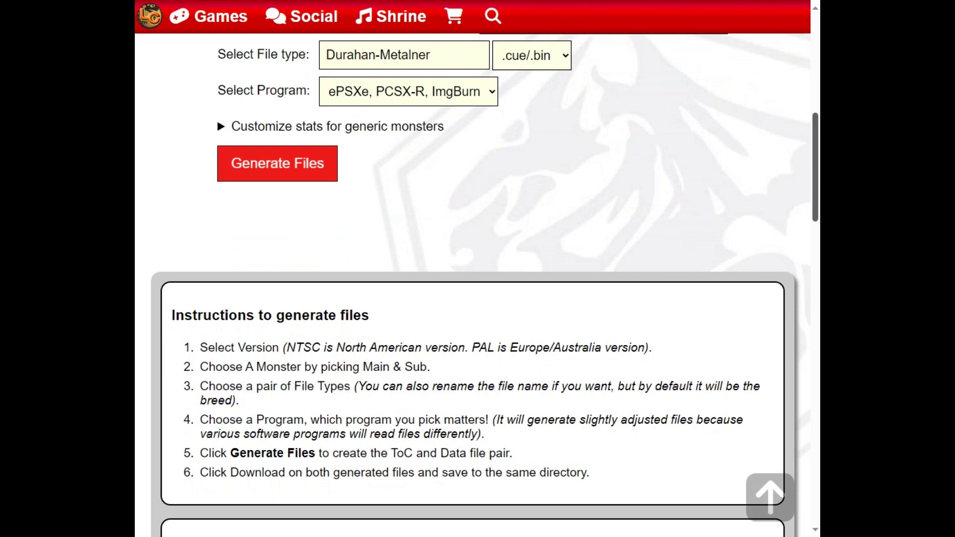
Keep the .cue/.bin file type and select Duckstation as the target program.
left_click(568, 55)
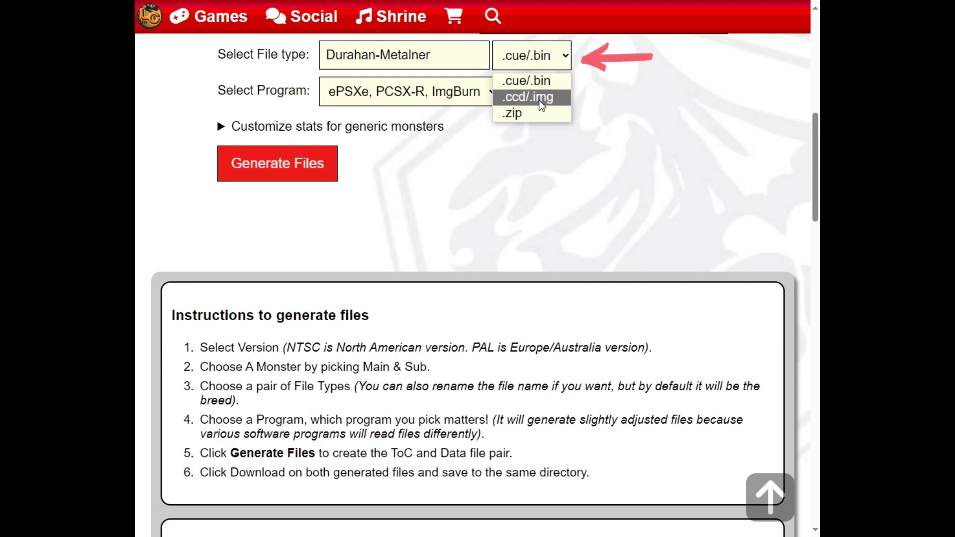
left_click(542, 86)
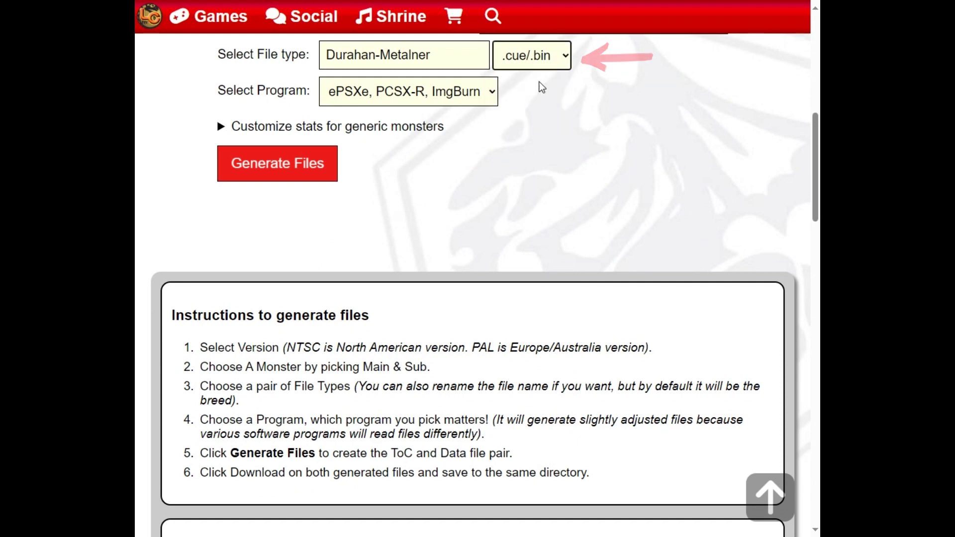
left_click(491, 90)
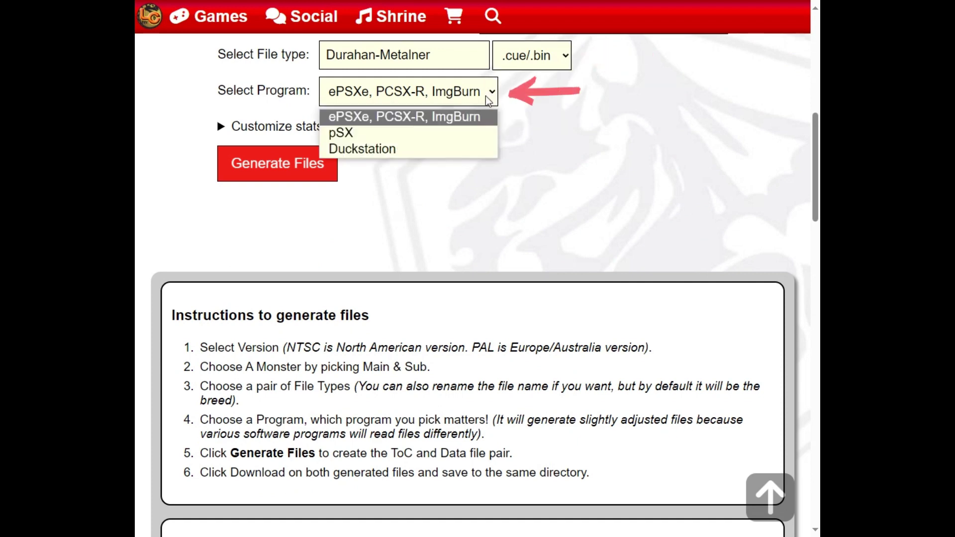
left_click(453, 150)
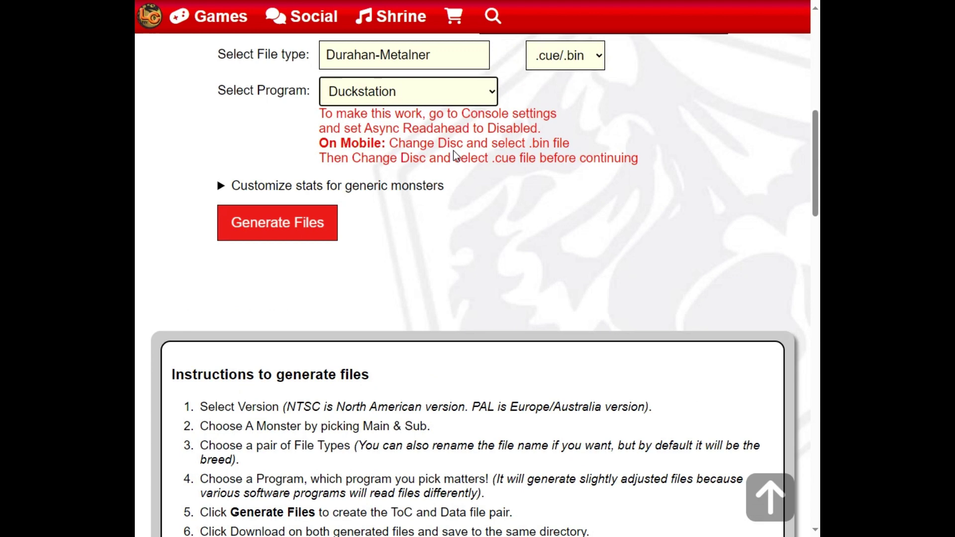
Expand the generic-monster stat section and browse the full index value table.
left_click(220, 192)
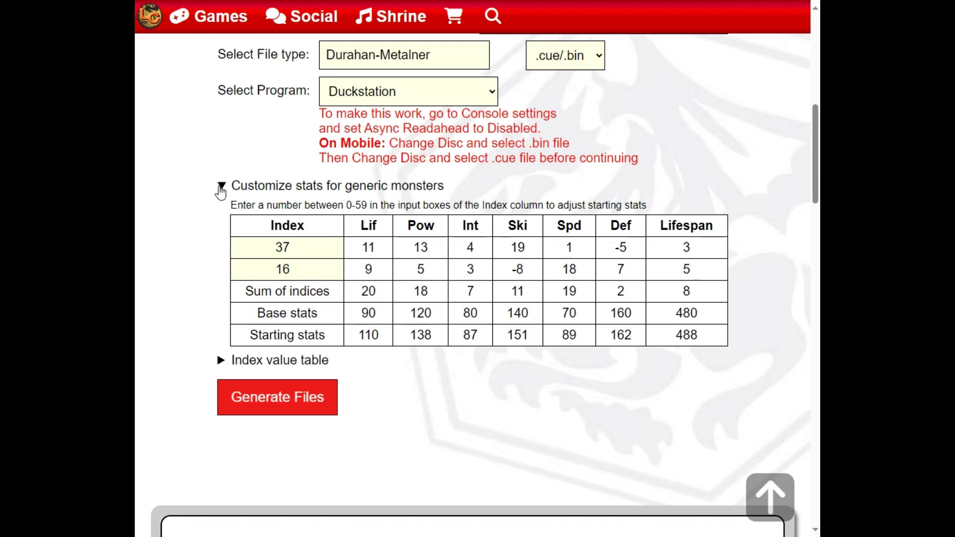
left_click(221, 364)
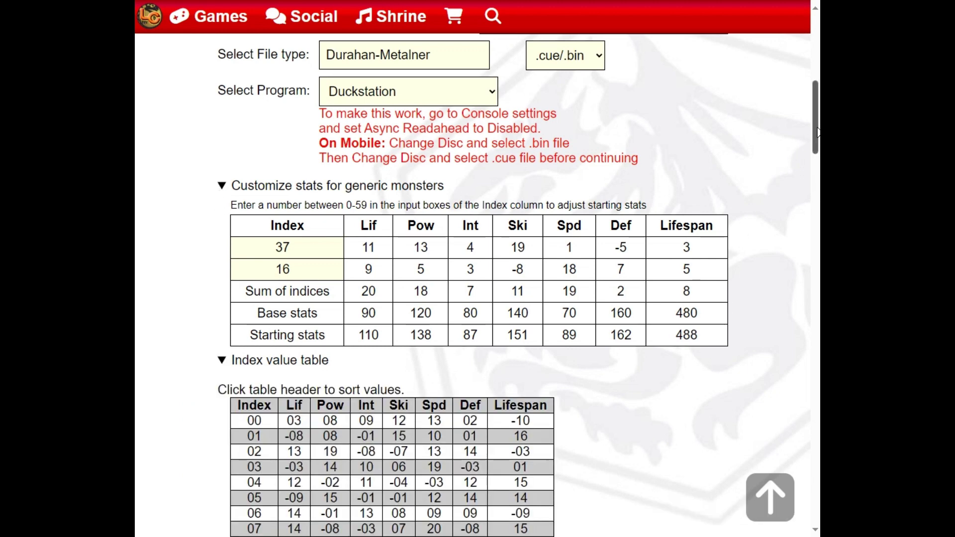
scroll(818, 132, "down", 10)
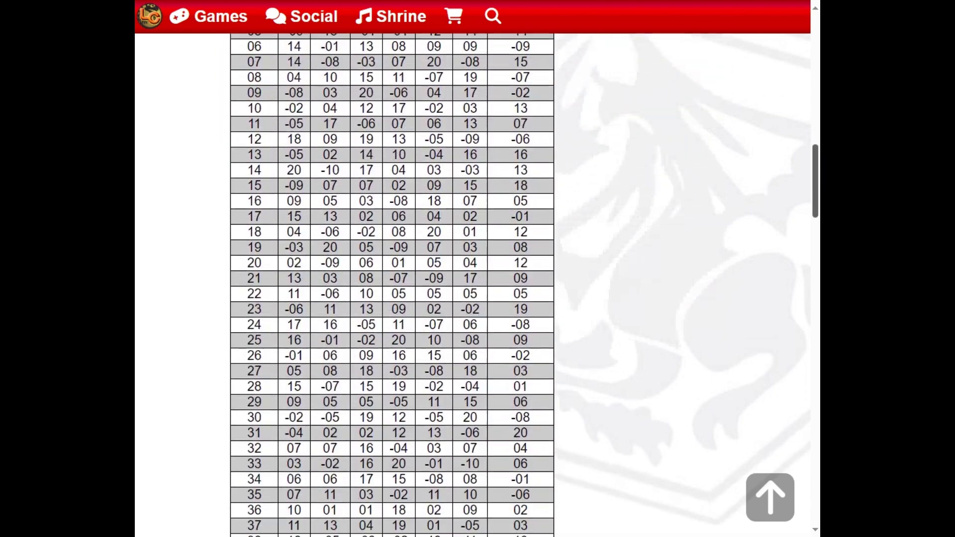
scroll(392, 285, "down", 2)
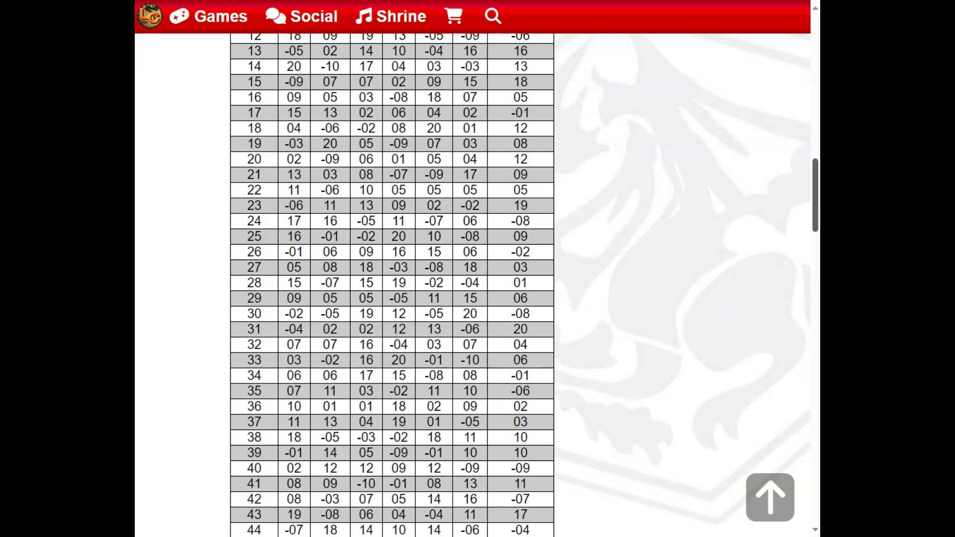
scroll(392, 285, "up", 9)
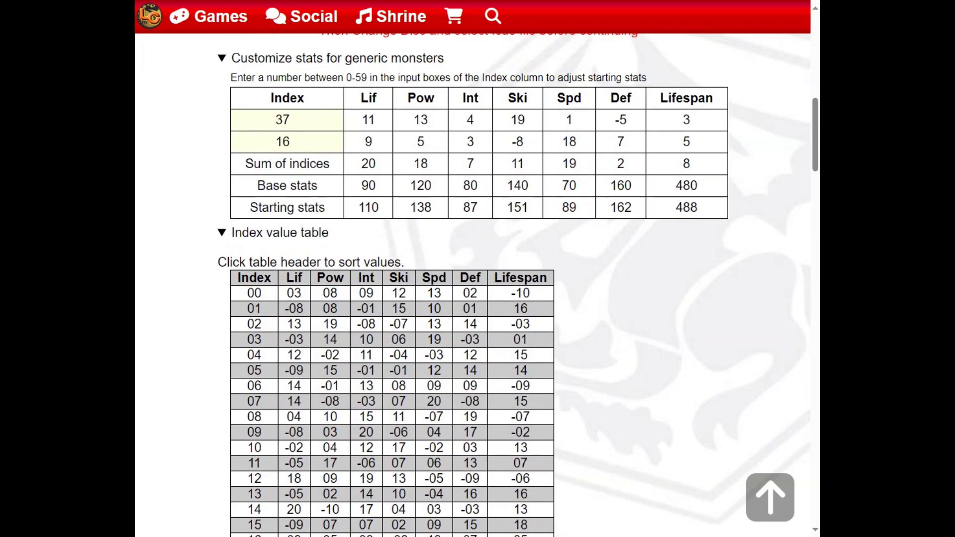
Collapse the index table and set both generic-monster indices to 31.
left_click(221, 235)
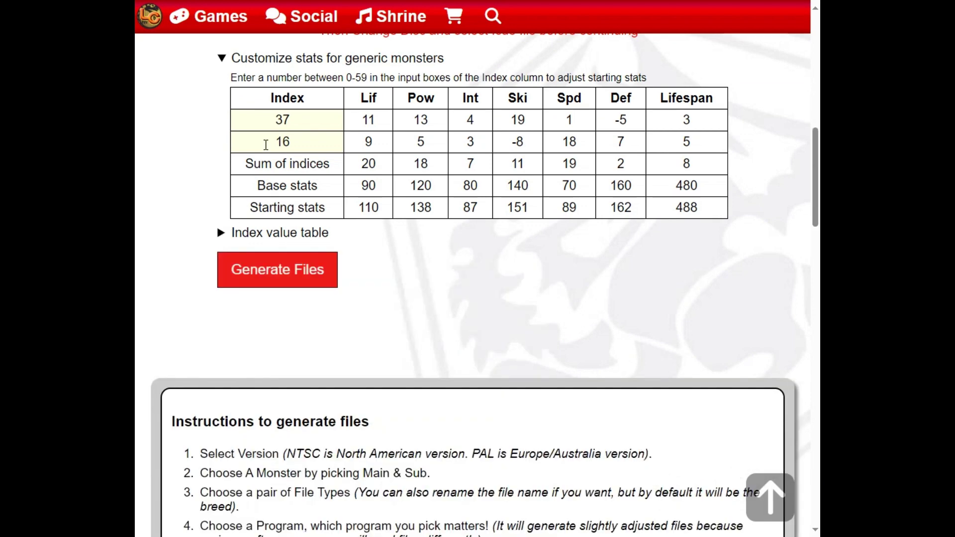
left_click(251, 119)
type("31")
key("Return")
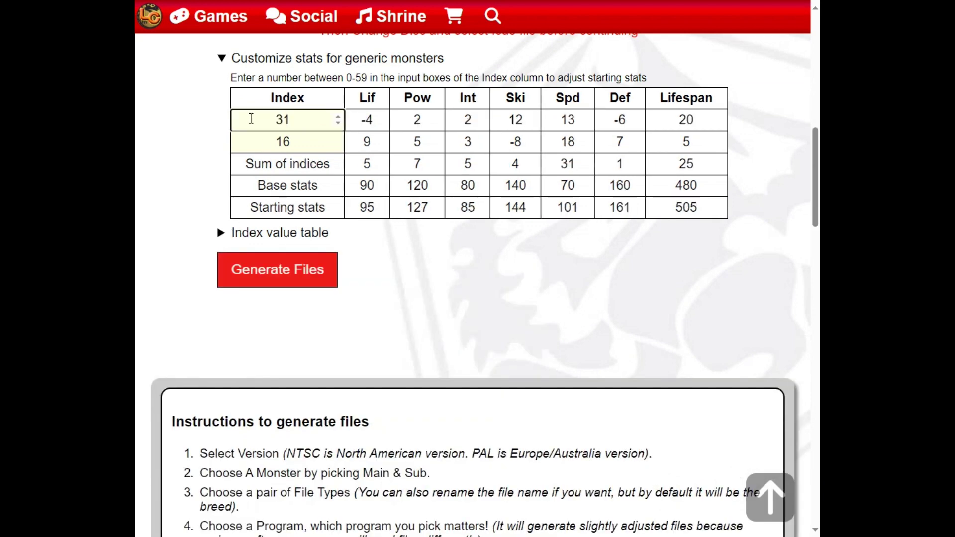
key("Tab")
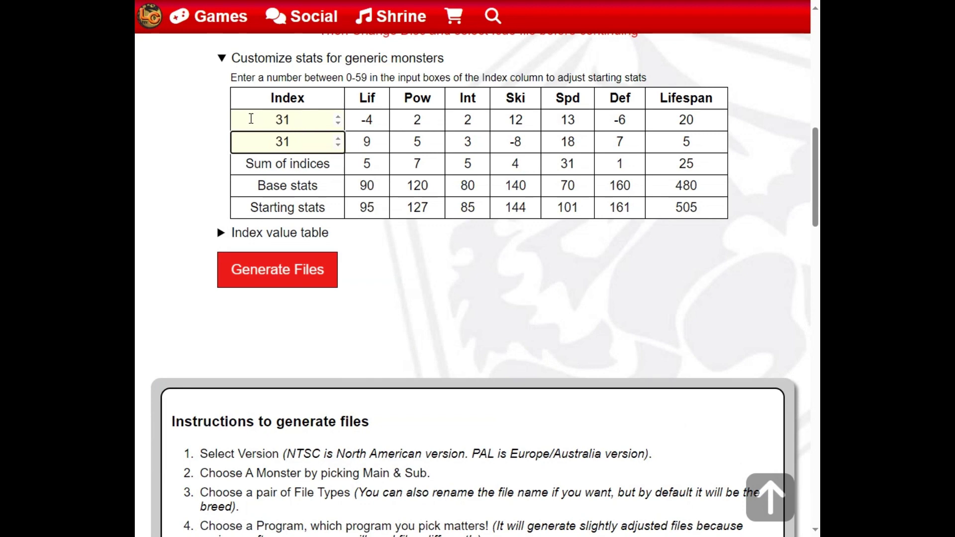
key("Tab")
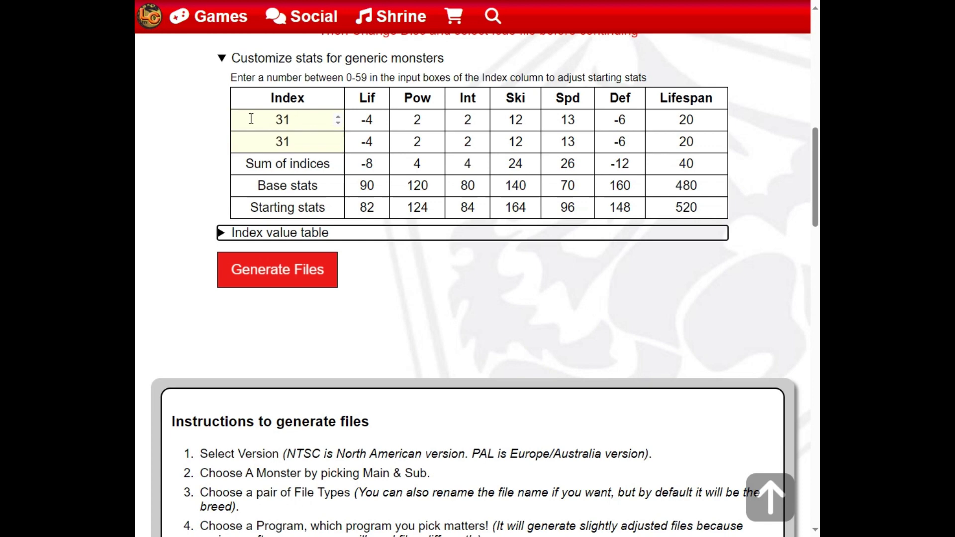
left_click(447, 258)
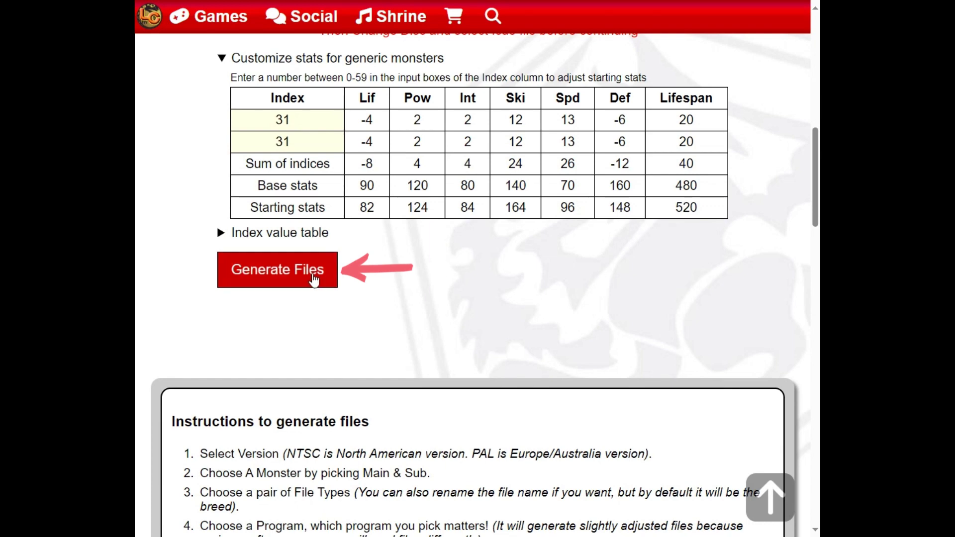
Generate the monster files and save Durahan-Metalner.cue.
left_click(269, 271)
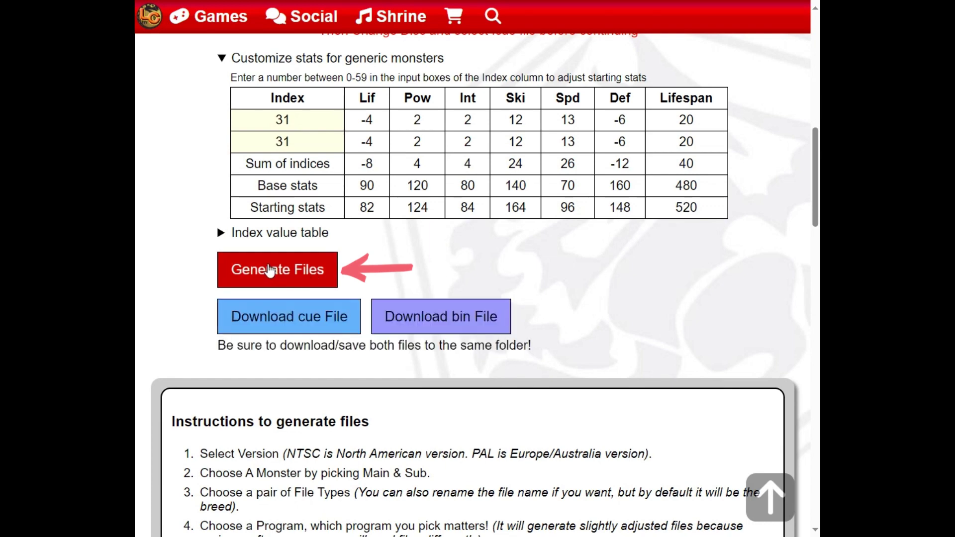
right_click(273, 323)
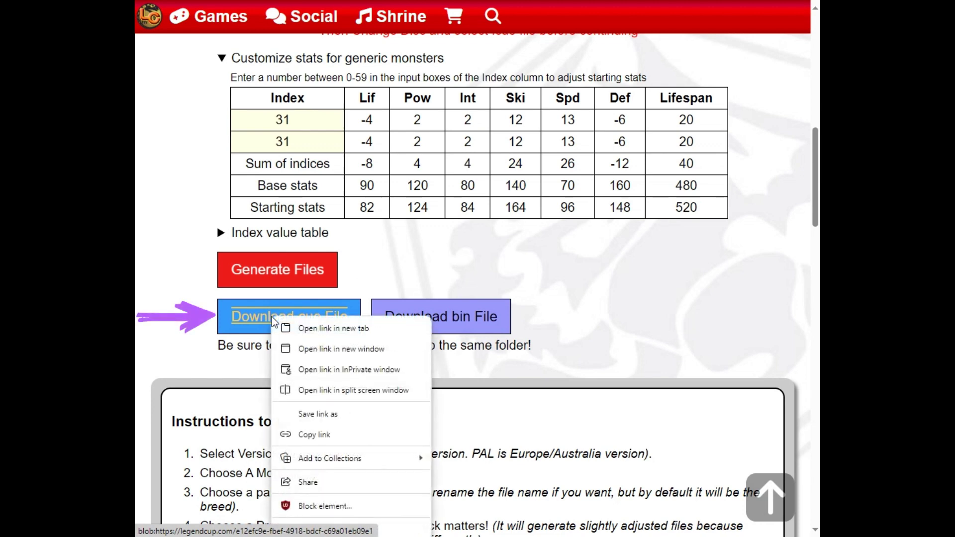
left_click(319, 415)
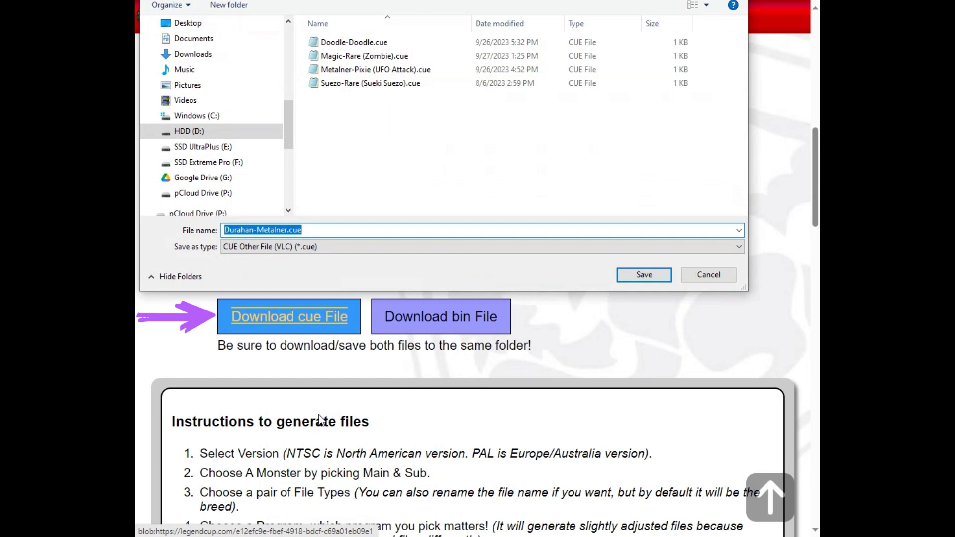
left_click(642, 275)
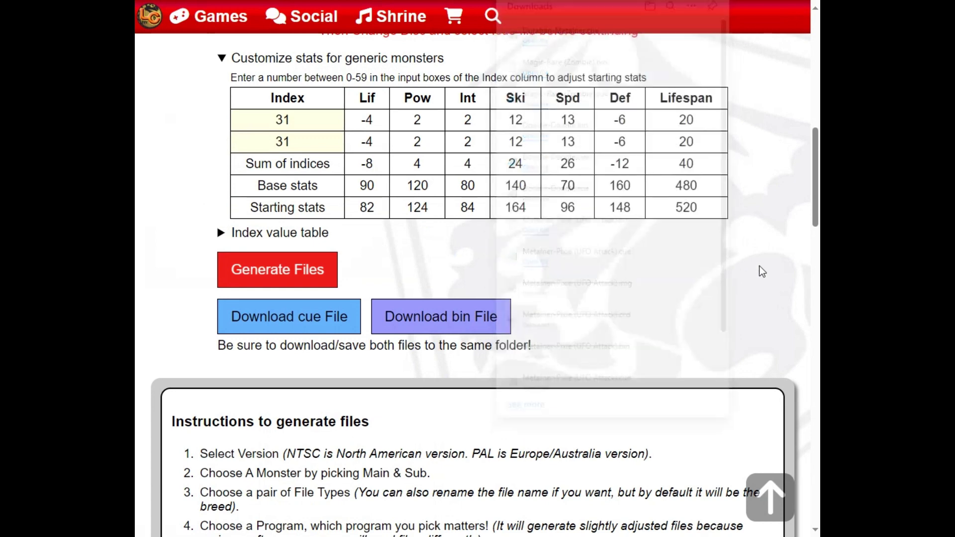
Save Durahan-Metalner.bin to the same folder.
right_click(409, 319)
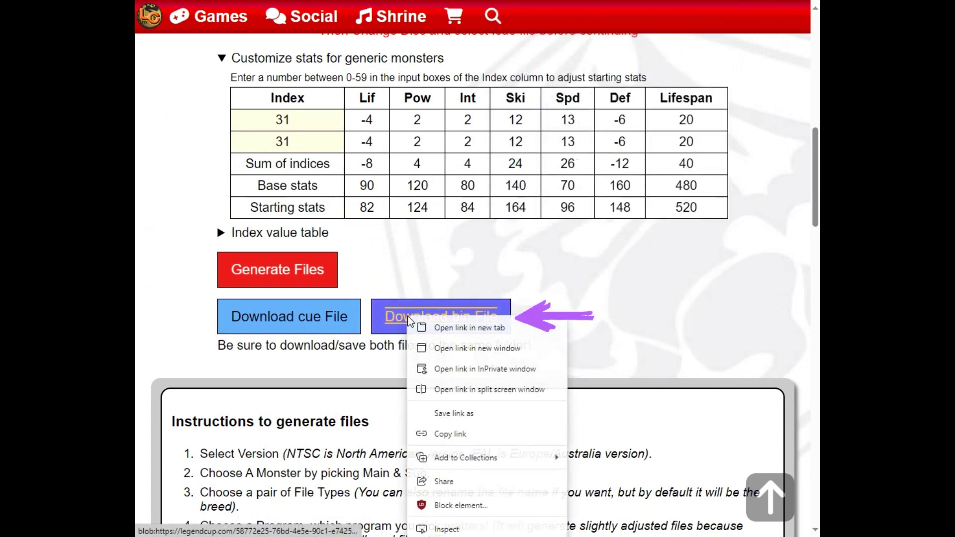
left_click(446, 414)
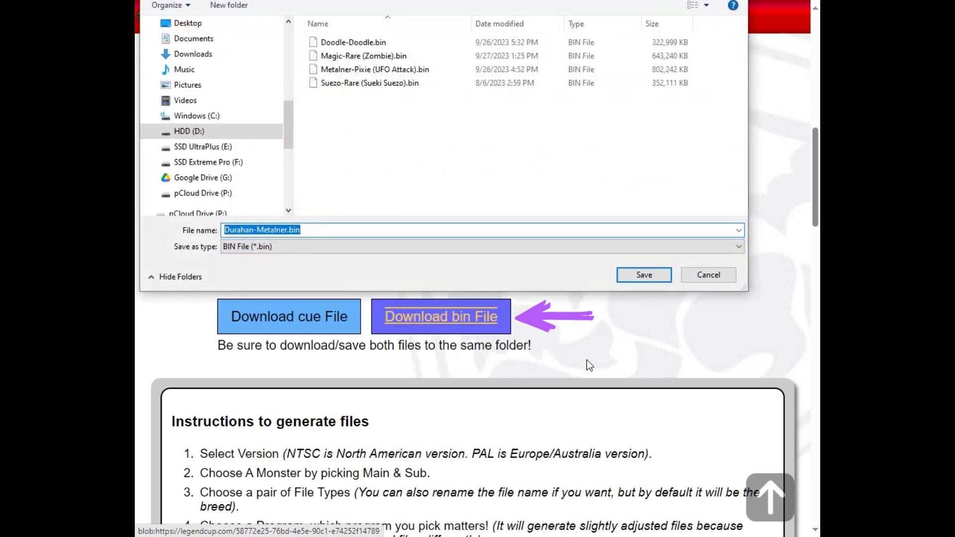
left_click(648, 277)
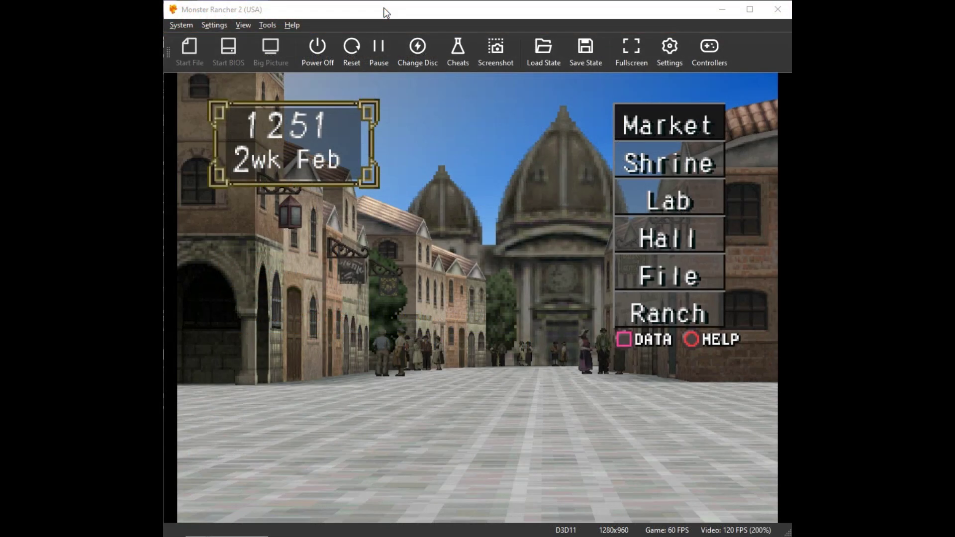
Enter the game's Shrine and choose reproduction from a disc stone.
key("s")
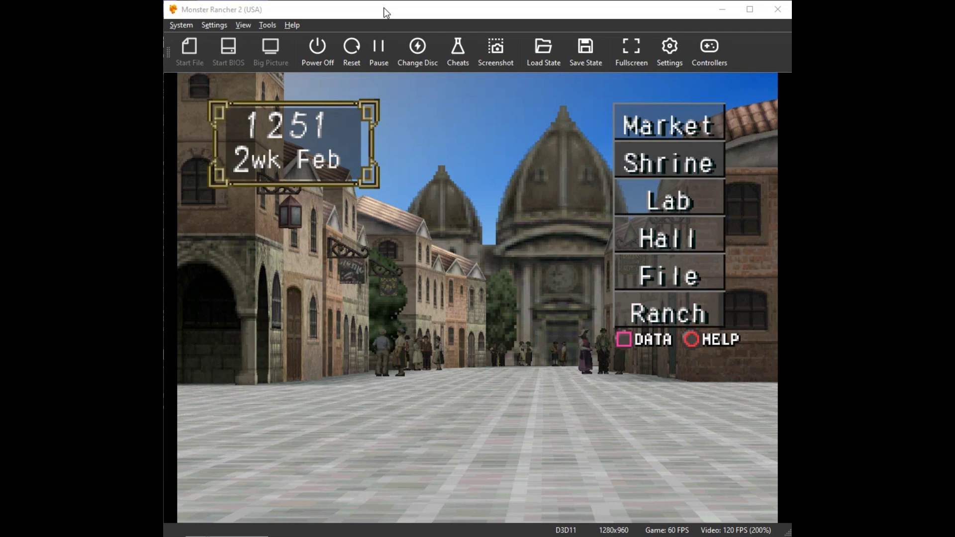
key("k")
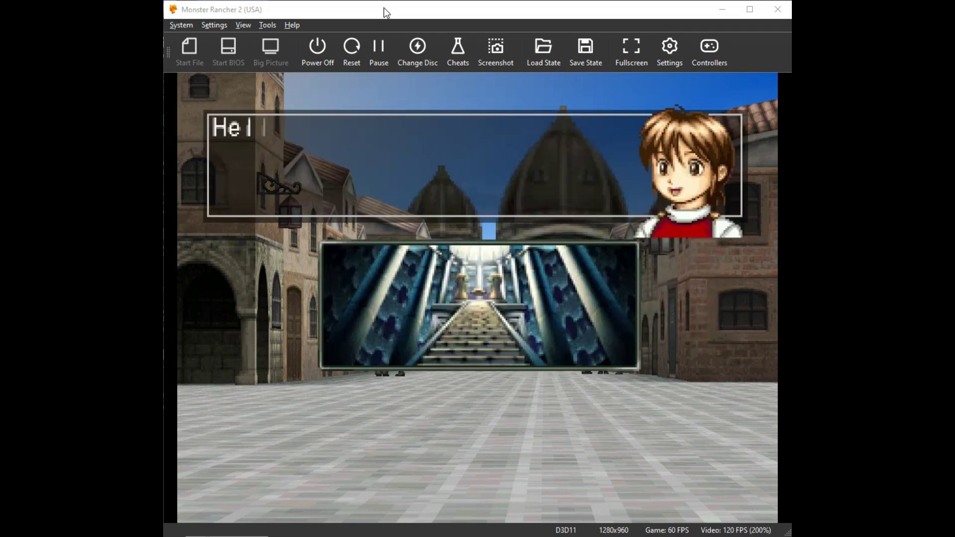
key("k")
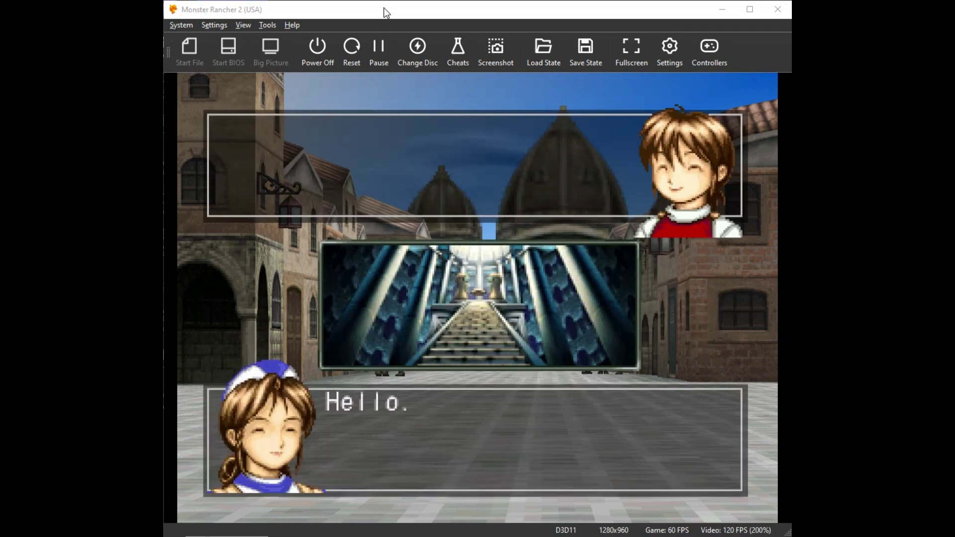
key("k")
key("k")
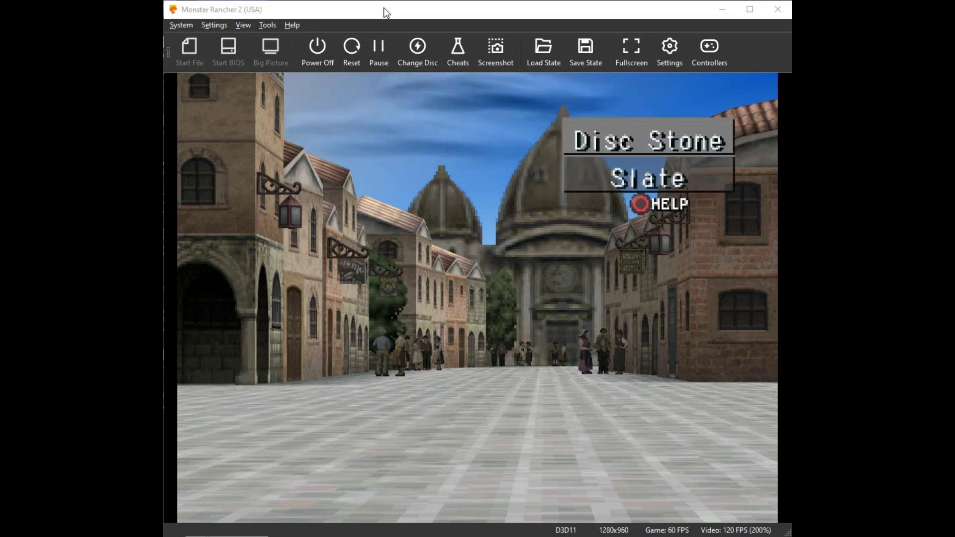
key("k")
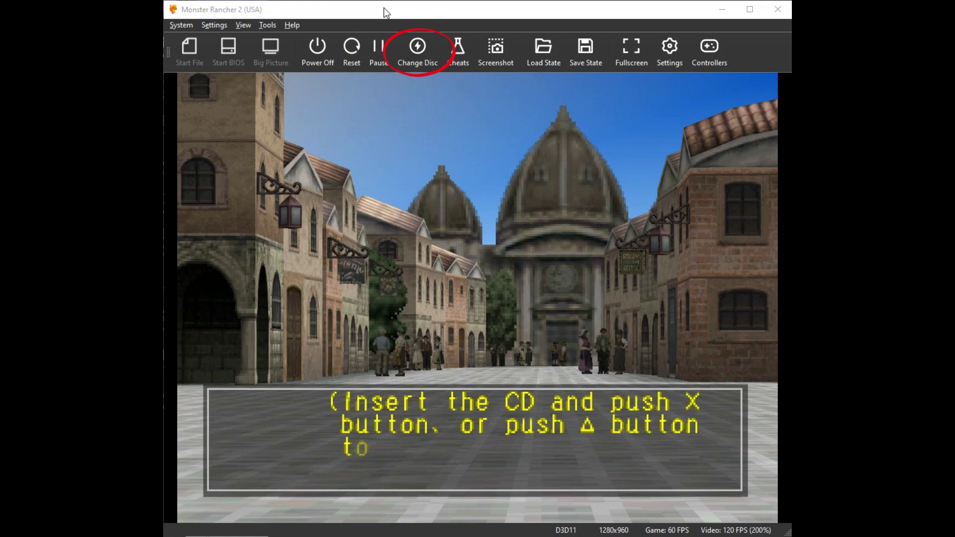
Load the Durahan-Metalner.cue disc image into DuckStation from file.
left_click(417, 50)
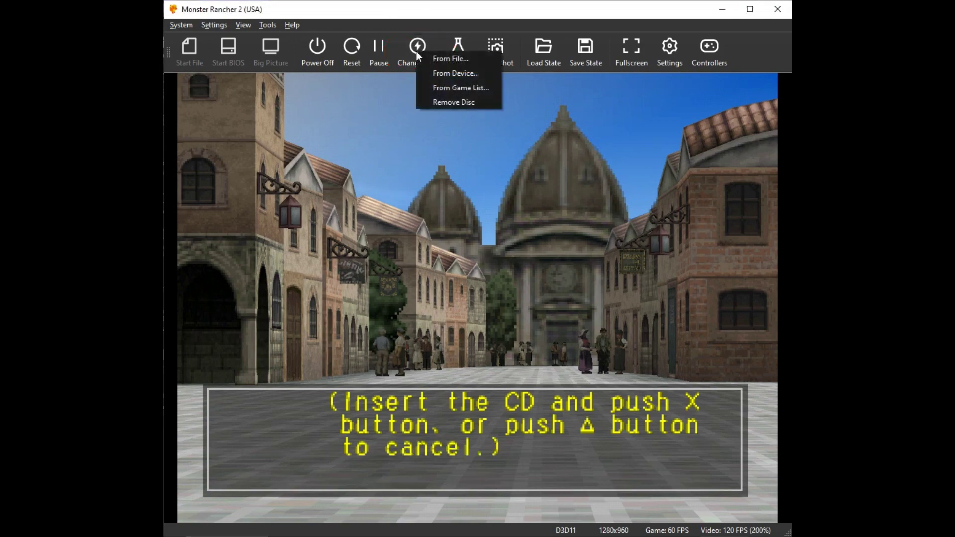
left_click(458, 59)
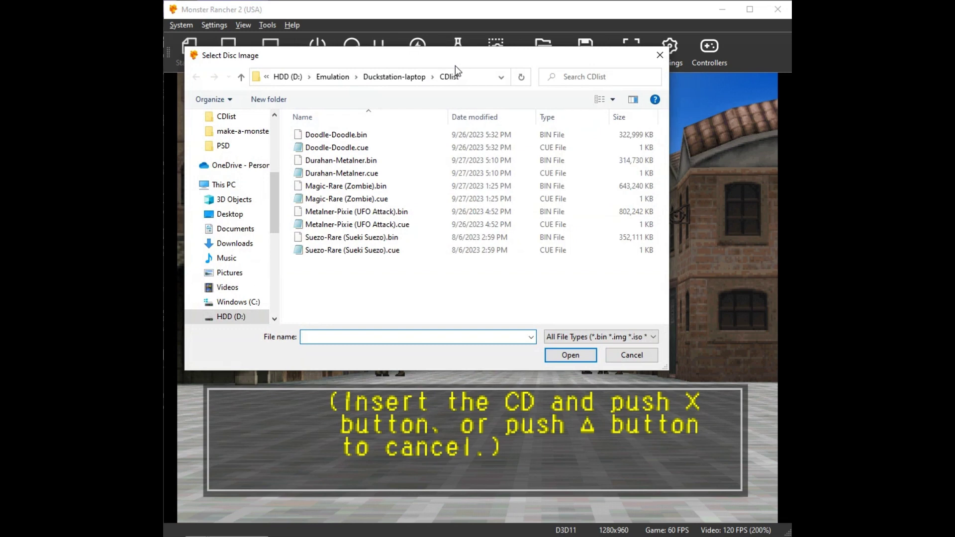
double_click(351, 174)
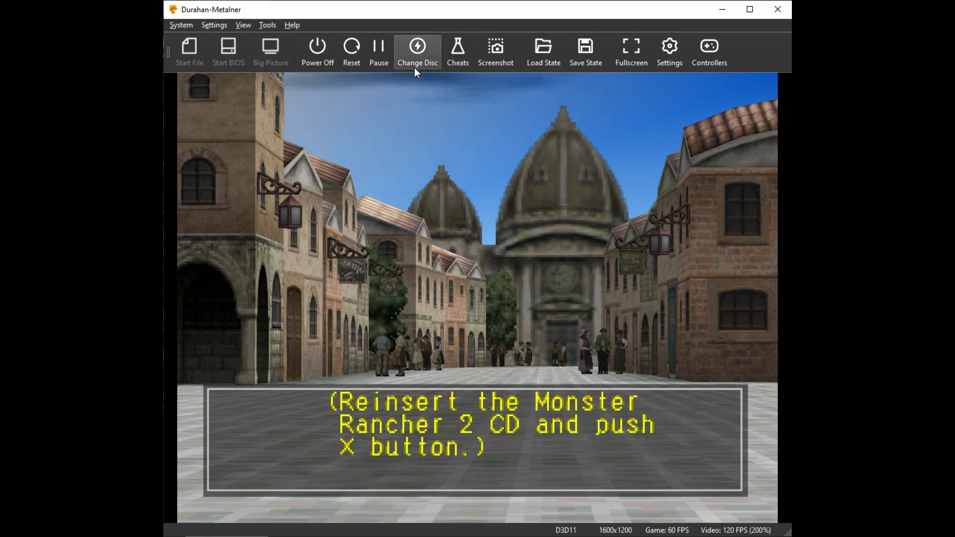
Reinsert Monster Rancher 2 from the game list and continue to the ceremony.
left_click(415, 54)
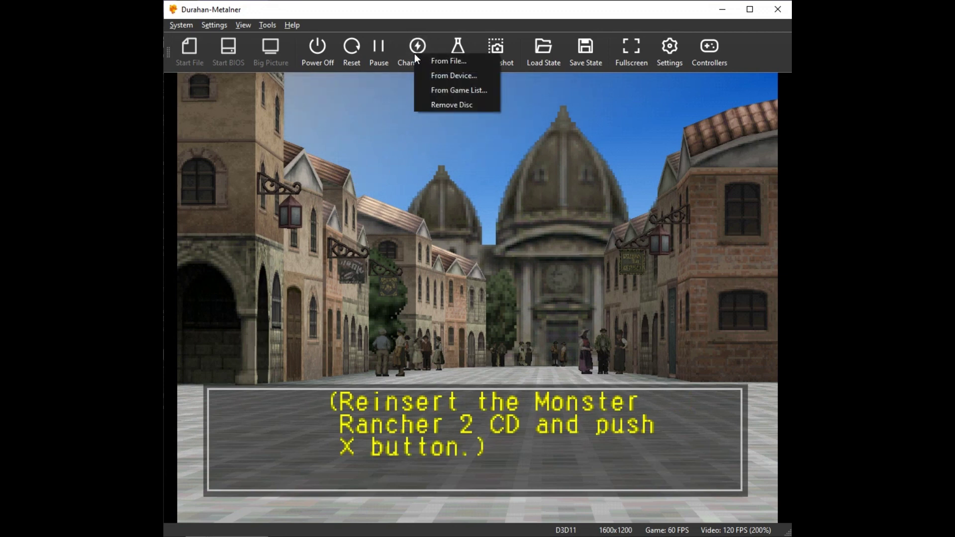
left_click(445, 90)
double_click(405, 134)
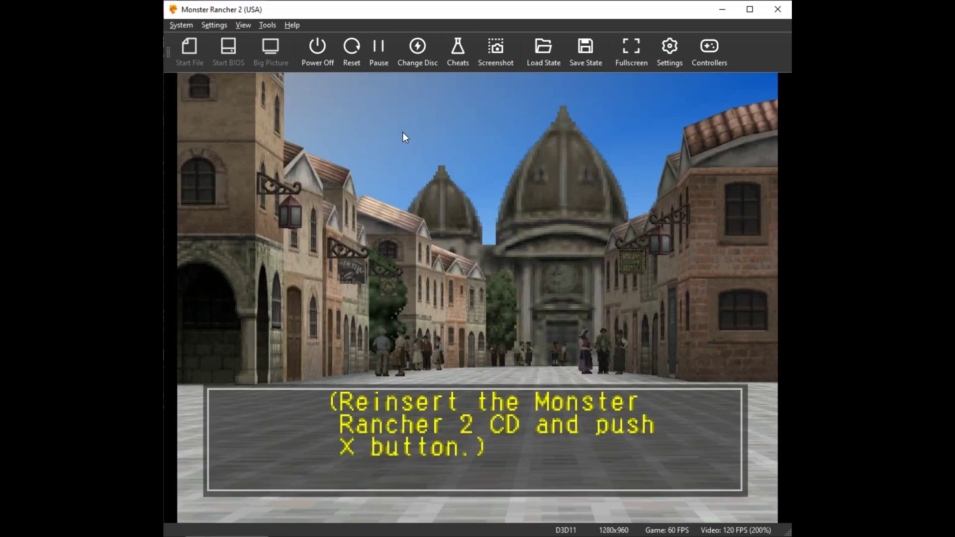
key("KP_2")
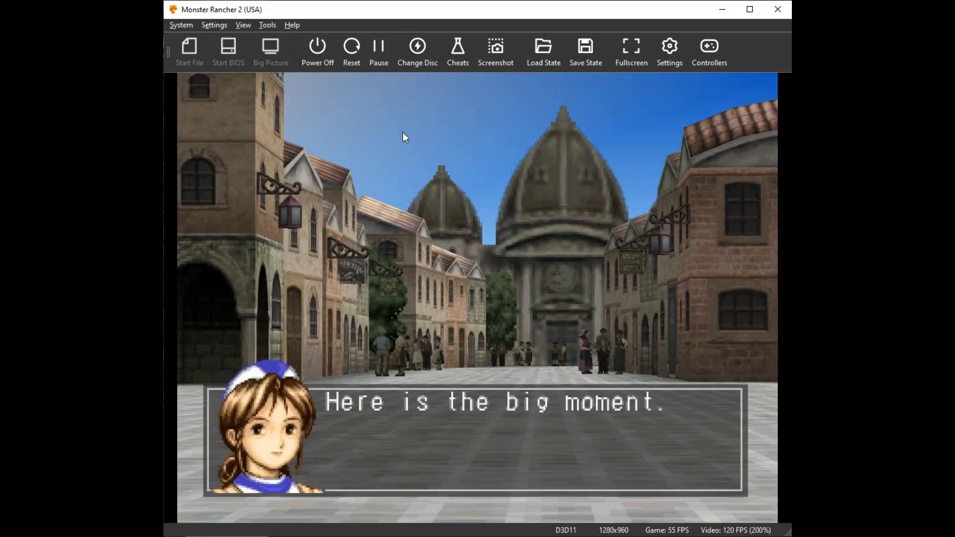
key("KP_2")
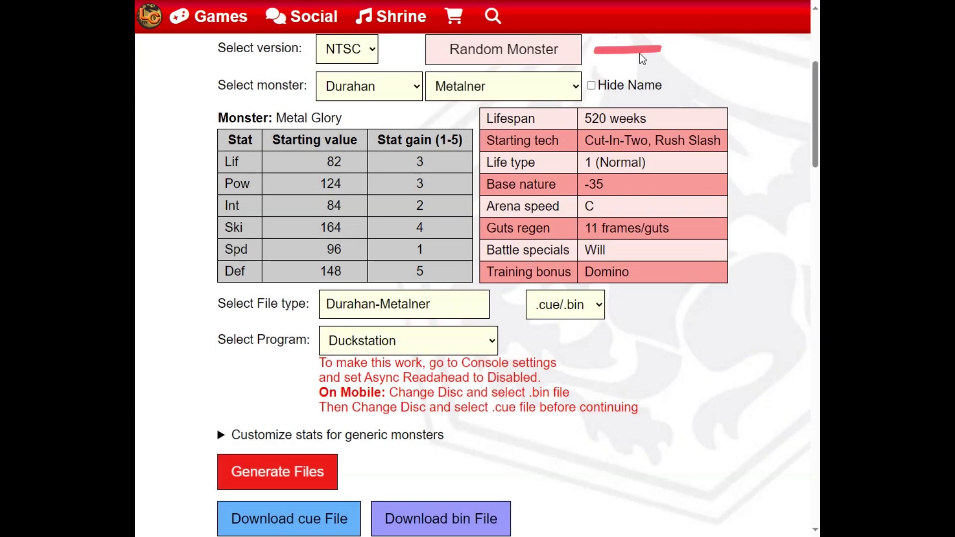
Roll random monsters four times until Monol/Naga (Asphaltum) appears.
left_click(494, 56)
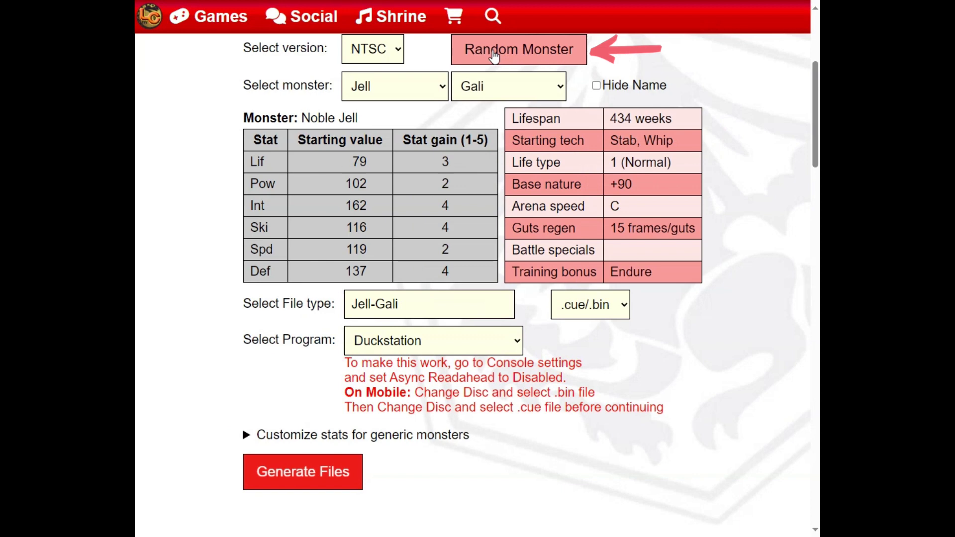
left_click(494, 56)
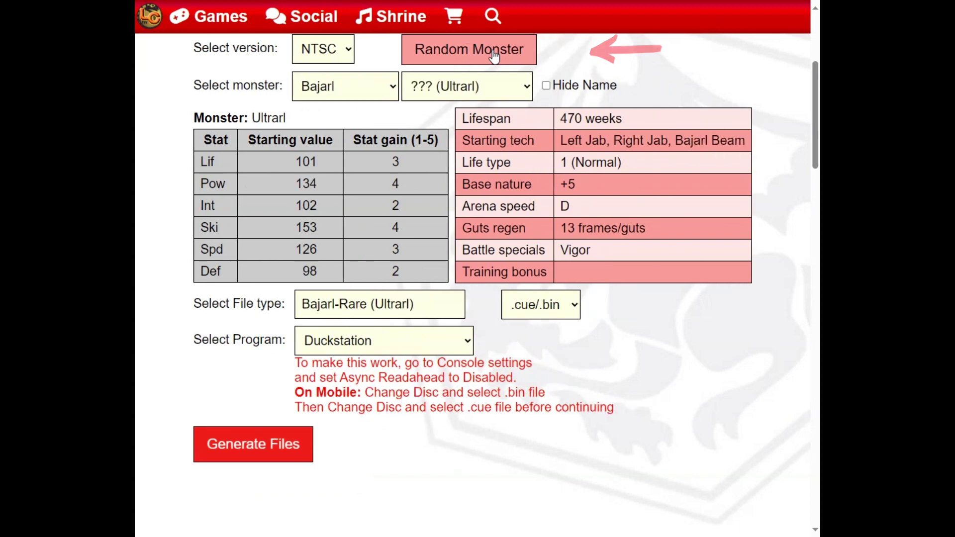
left_click(494, 57)
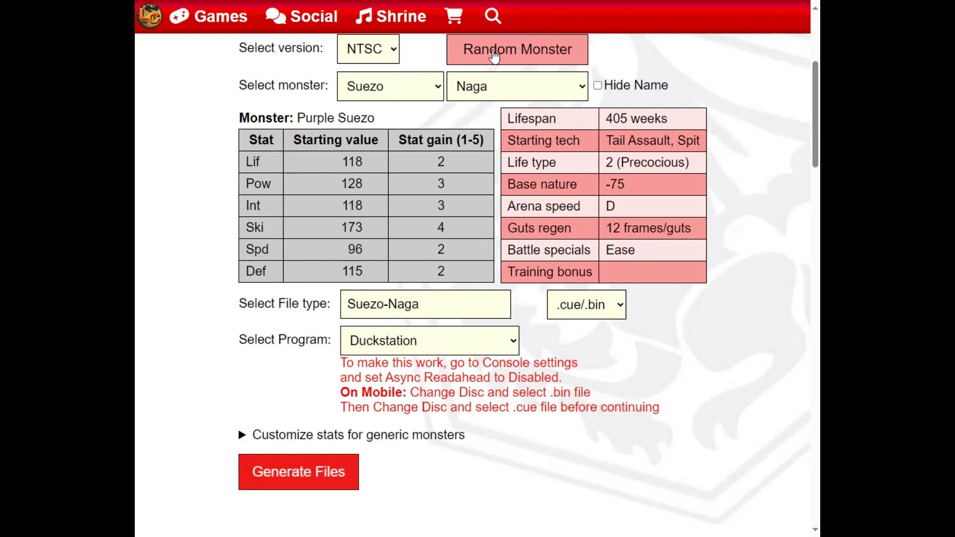
left_click(494, 57)
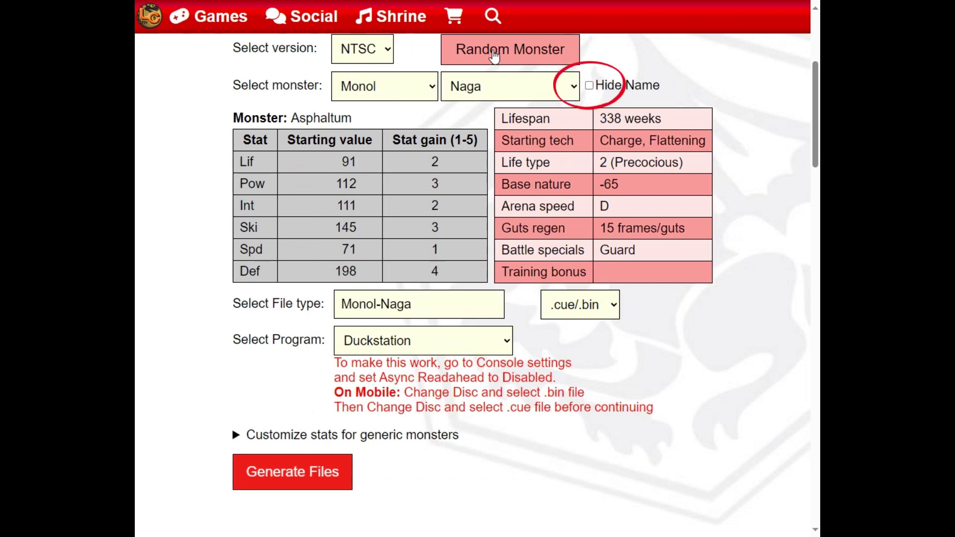
With Hide Name on, generate three hidden random monsters as files Mystery-1, Mystery-2 and Mystery-3.
left_click(589, 85)
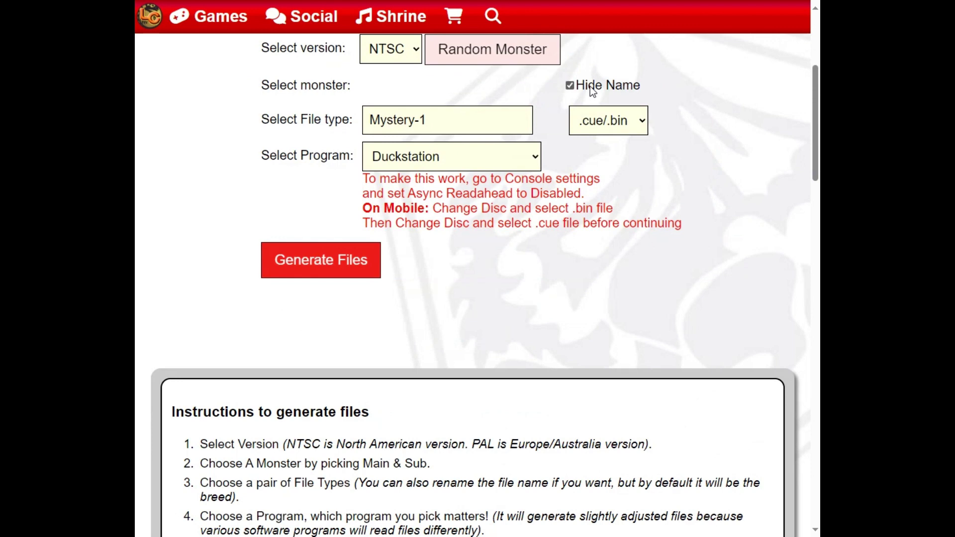
left_click(337, 269)
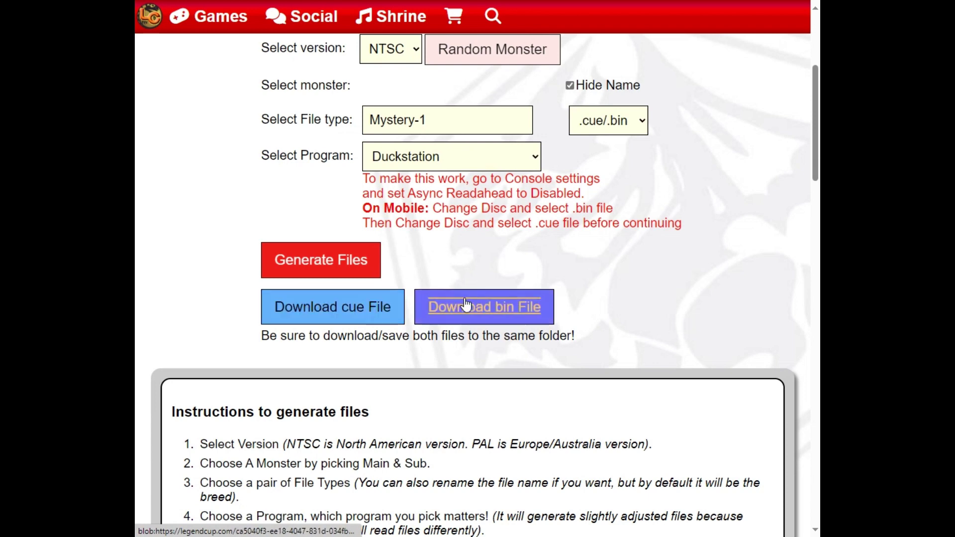
left_click(501, 59)
left_click(306, 267)
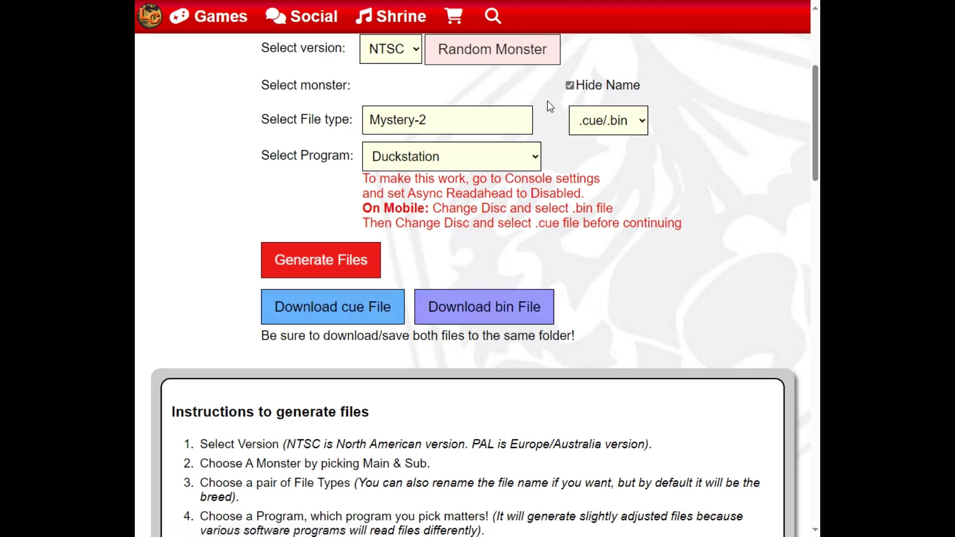
left_click(492, 57)
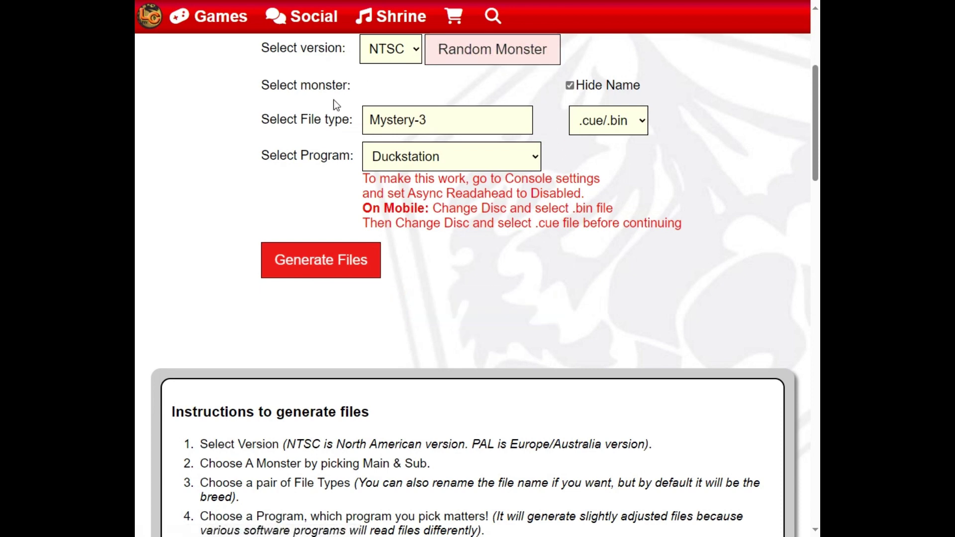
left_click(302, 267)
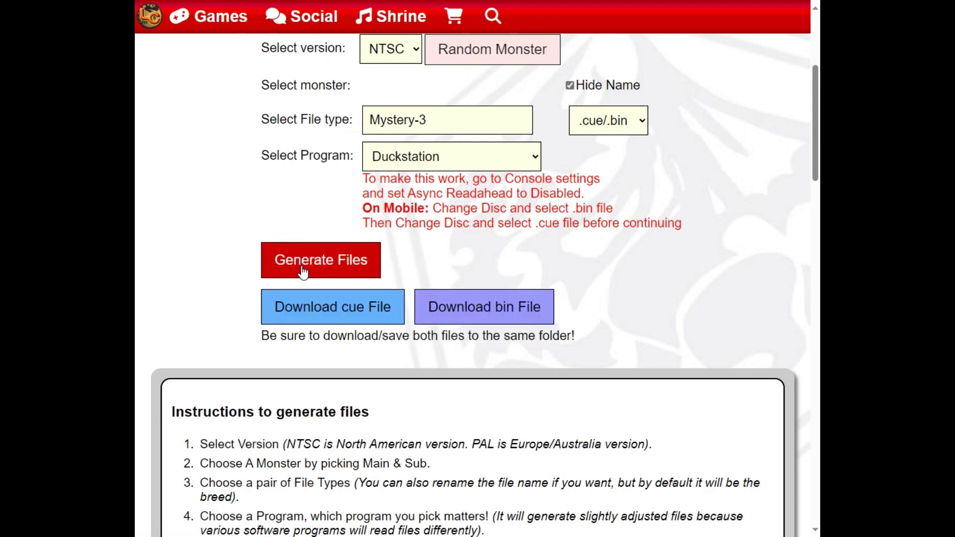